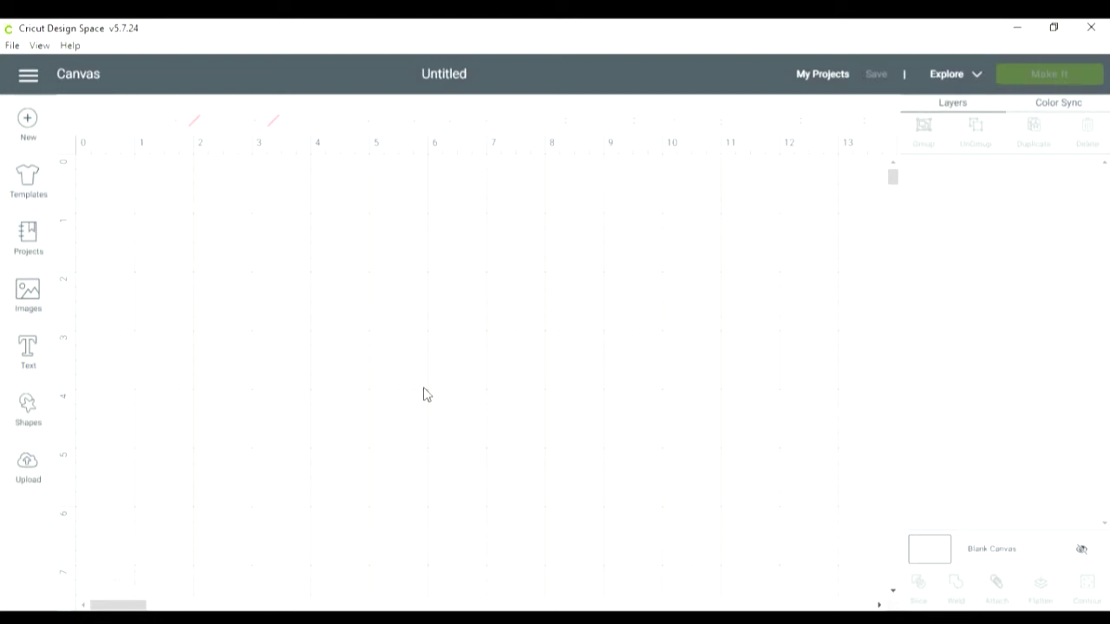
Step: Insert two circles and move the front one sideways so the pair sits side by side with a slight overlap
{"action": "left_click", "coordinate": [28, 405]}
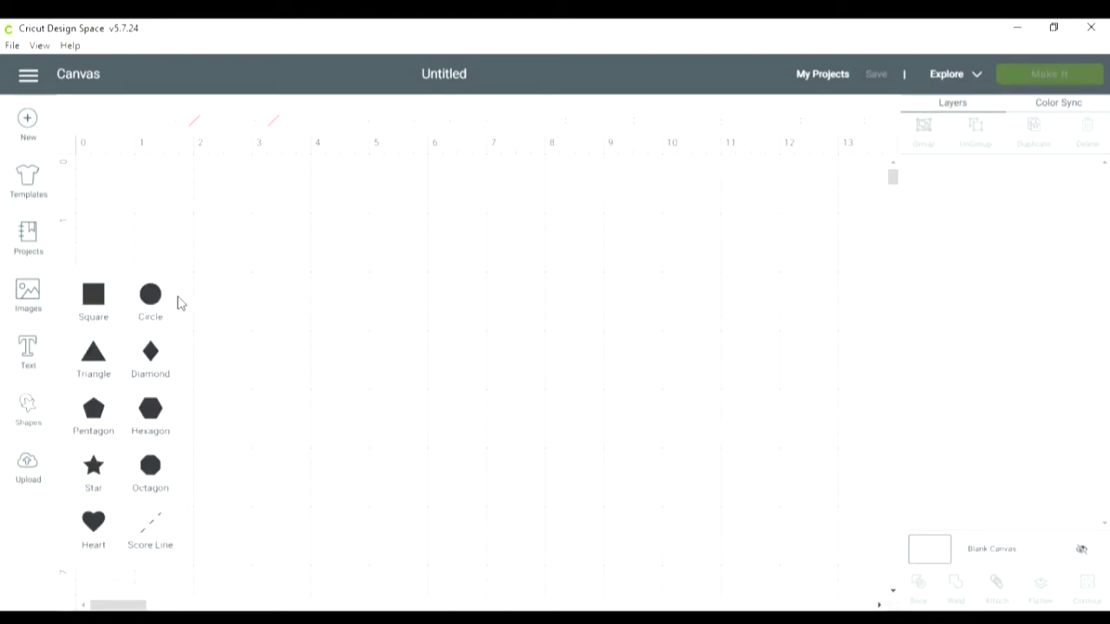
{"action": "left_click", "coordinate": [154, 299]}
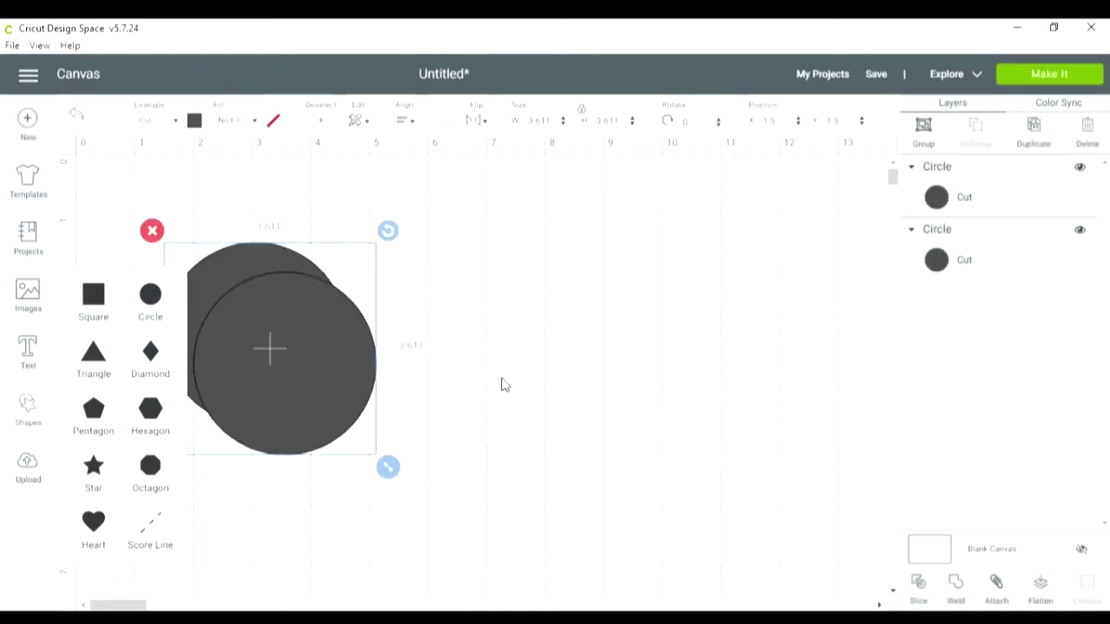
{"action": "left_click", "coordinate": [262, 392]}
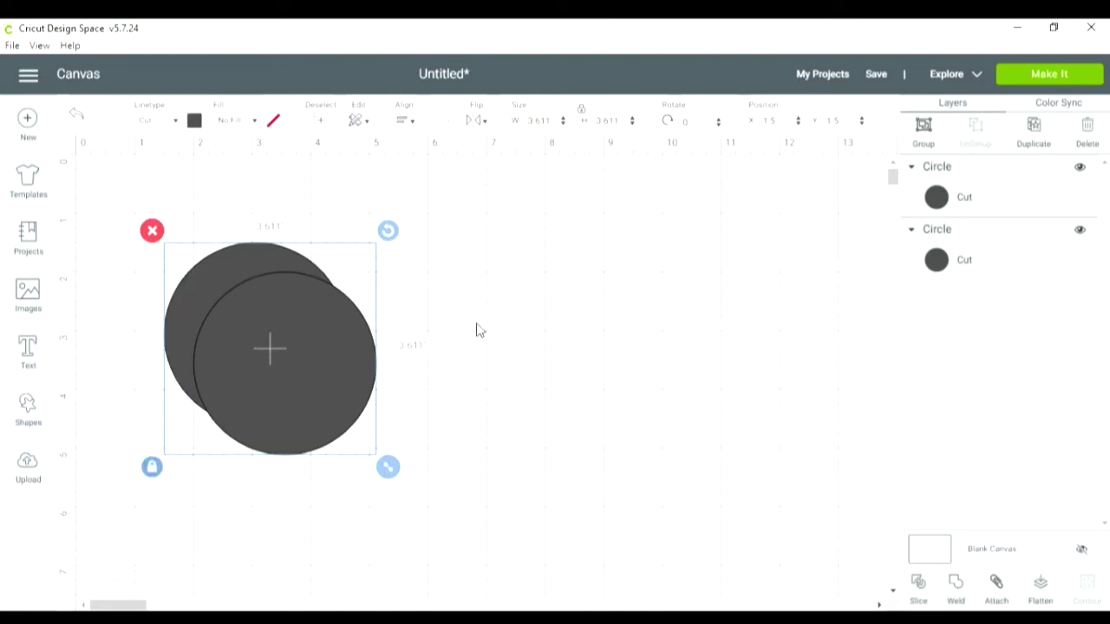
{"action": "left_click", "coordinate": [547, 285]}
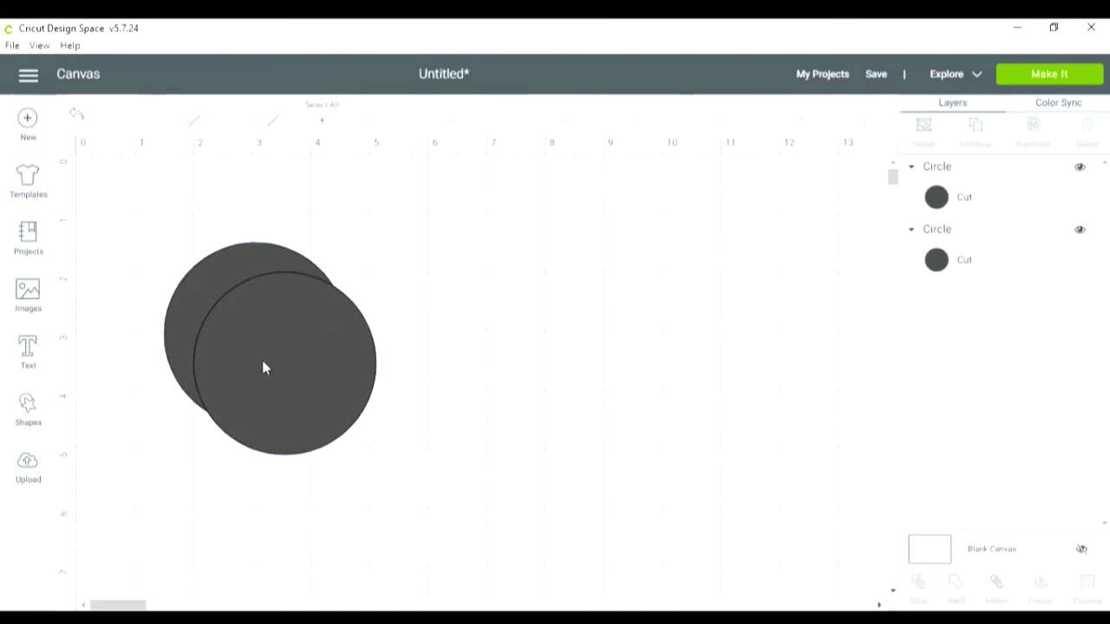
{"action": "left_click_drag", "start_coordinate": [265, 367], "coordinate": [395, 340]}
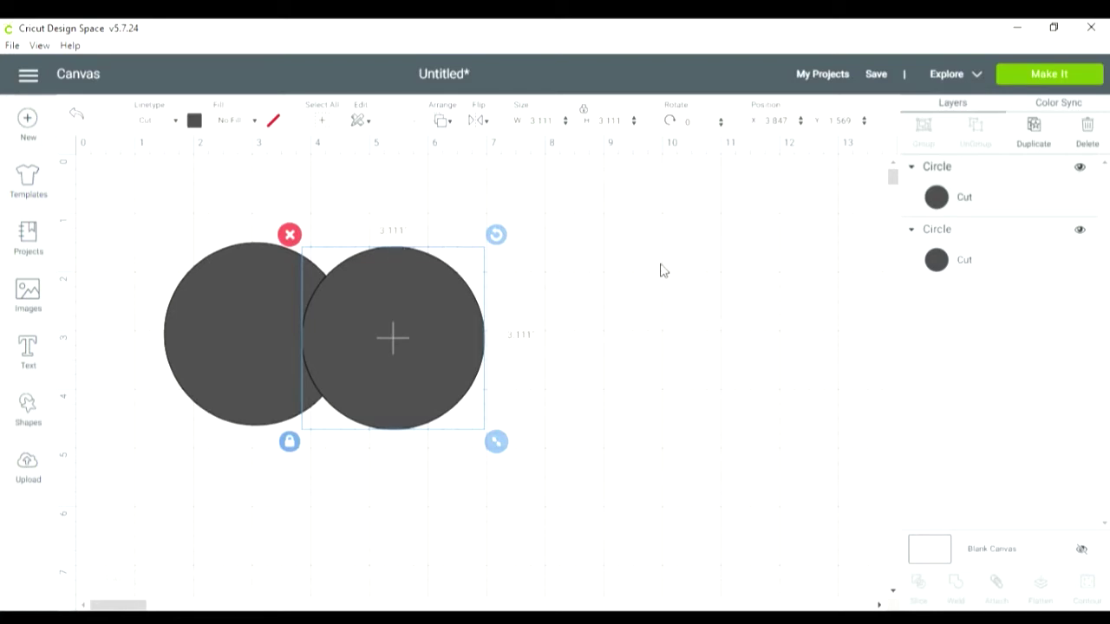
Step: Attach the two overlapping circles to move them together as one object, and delete the attached pair
{"action": "left_click", "coordinate": [177, 227]}
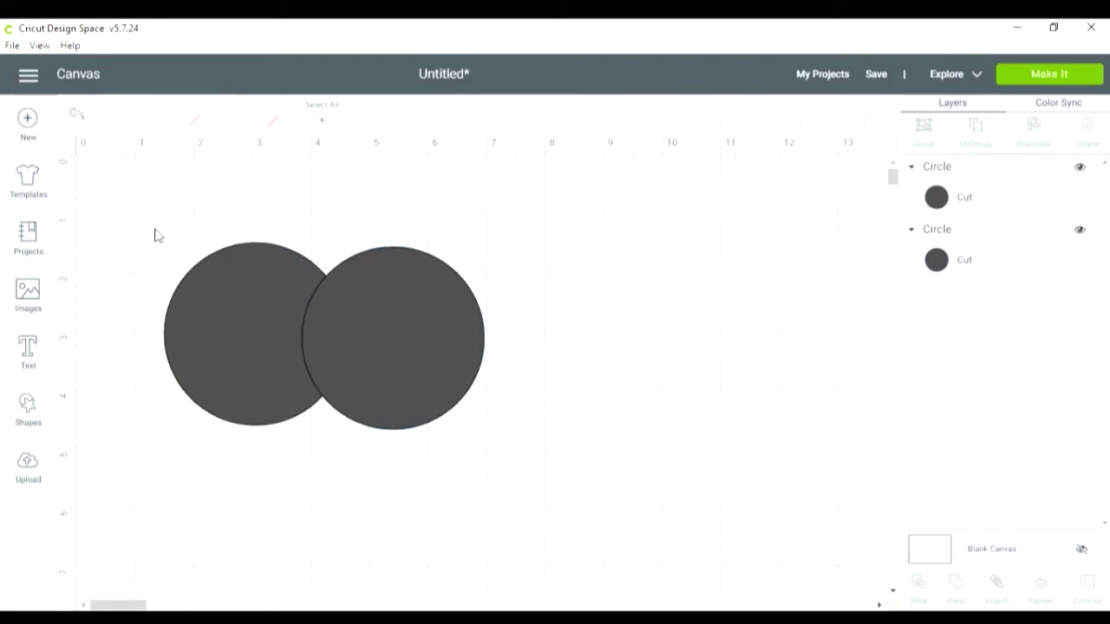
{"action": "left_click_drag", "start_coordinate": [153, 230], "coordinate": [509, 445]}
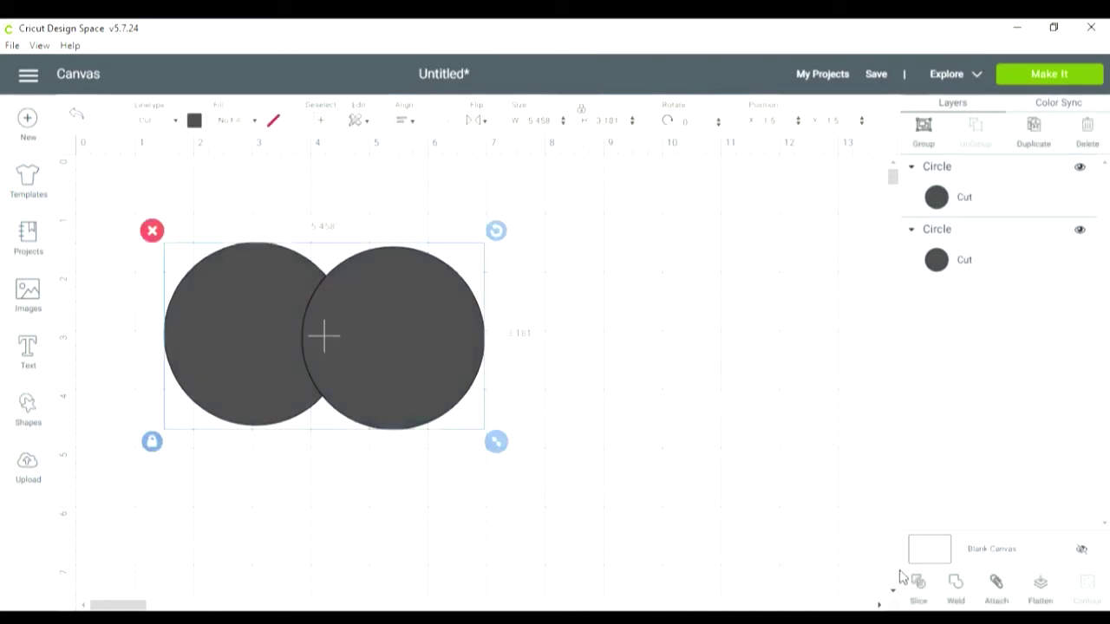
{"action": "left_click", "coordinate": [996, 587]}
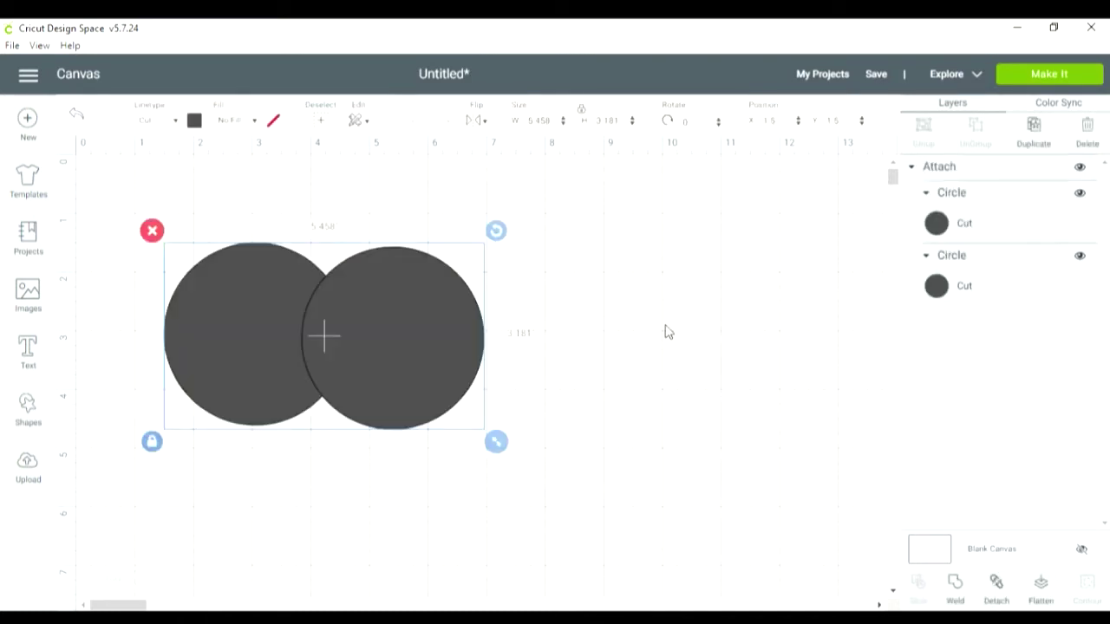
{"action": "left_click_drag", "start_coordinate": [350, 335], "coordinate": [517, 330]}
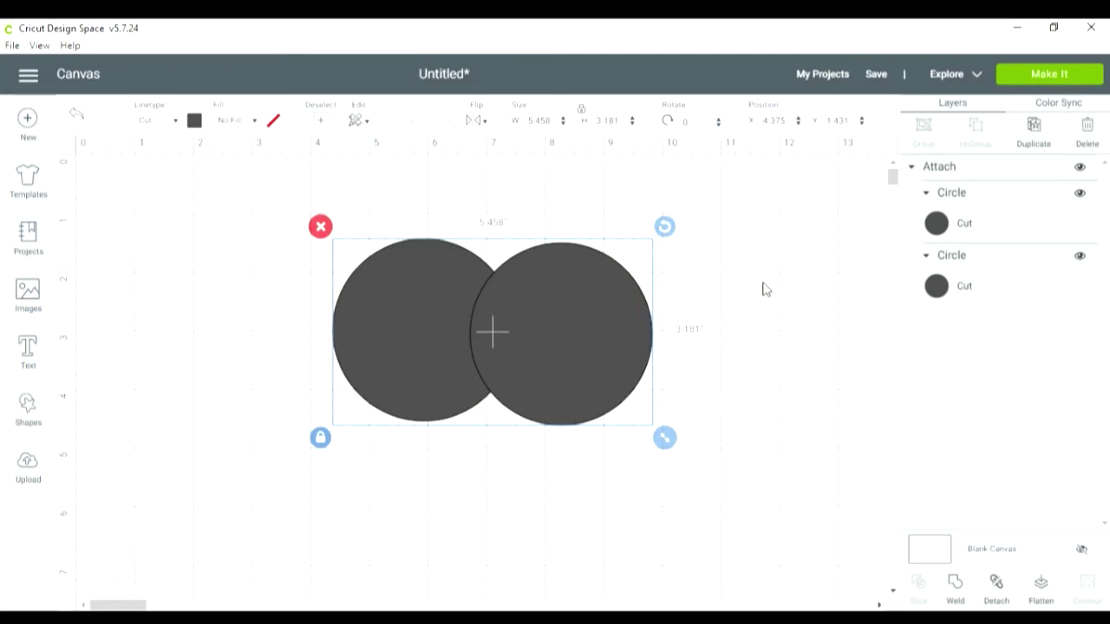
{"action": "left_click", "coordinate": [320, 226]}
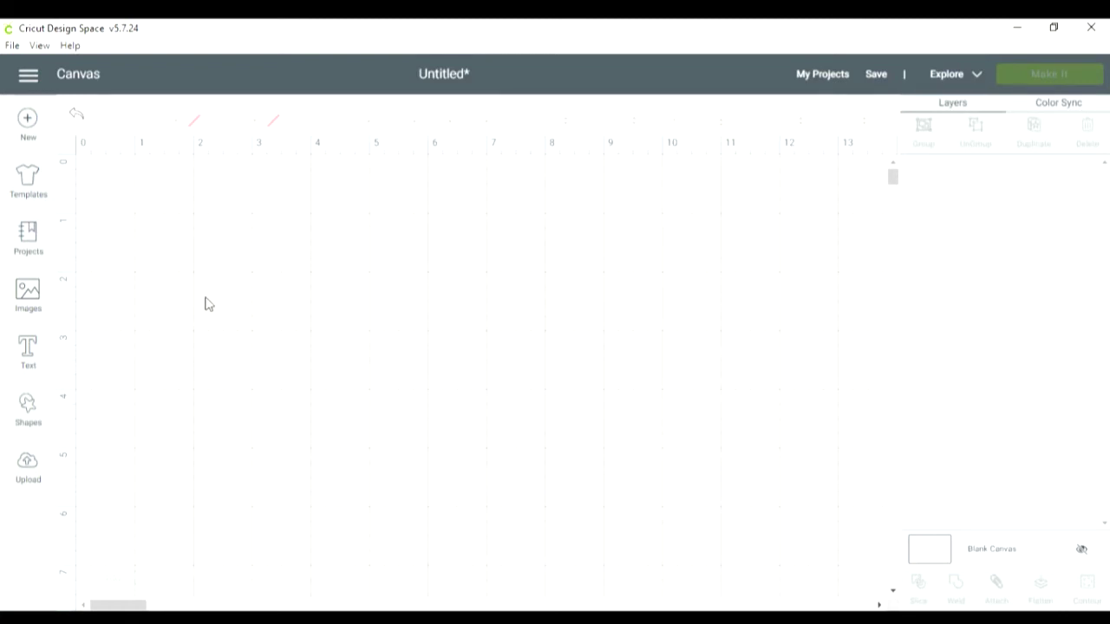
Step: Insert a square, unlock its proportions, and resize it to 8.5 wide by 5.5 high for the card base
{"action": "left_click", "coordinate": [29, 409]}
{"action": "left_click", "coordinate": [93, 299]}
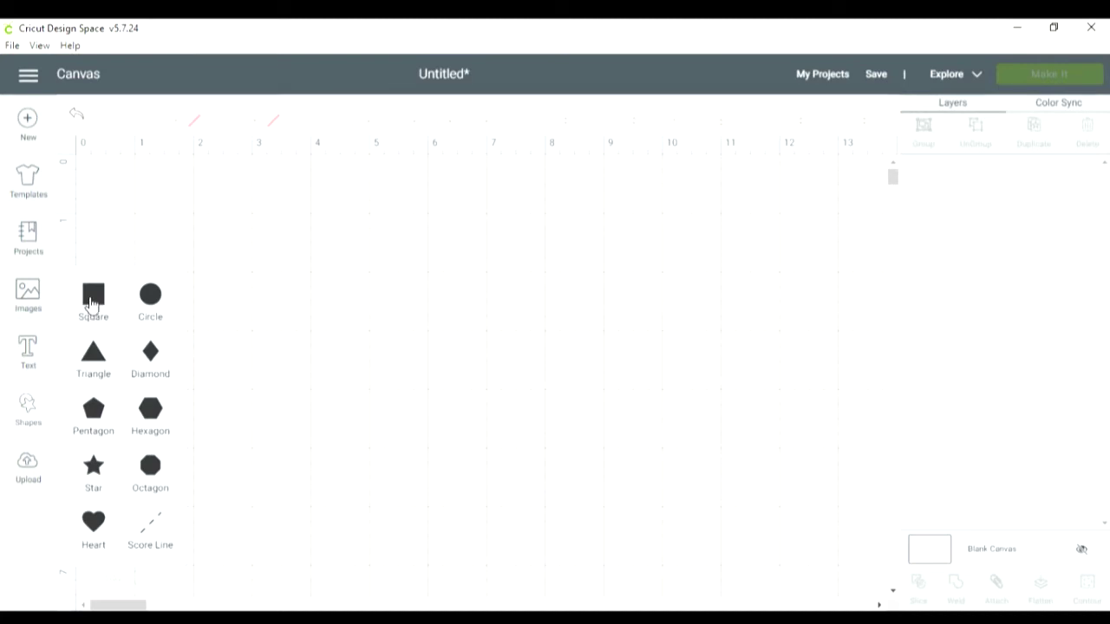
{"action": "left_click", "coordinate": [567, 284]}
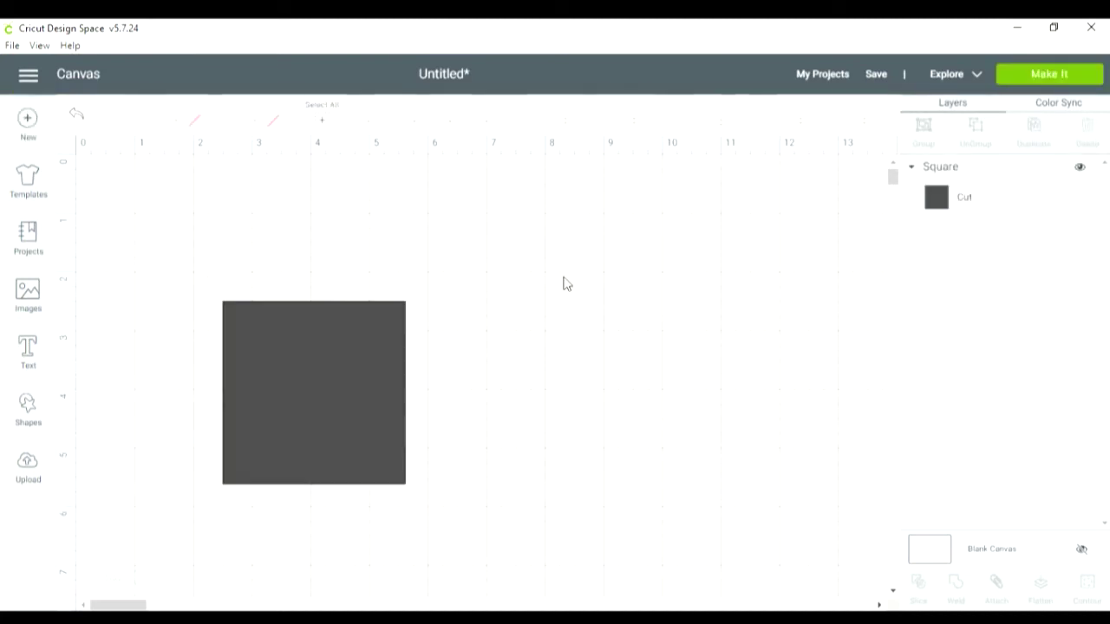
{"action": "left_click", "coordinate": [319, 358]}
{"action": "left_click", "coordinate": [581, 109]}
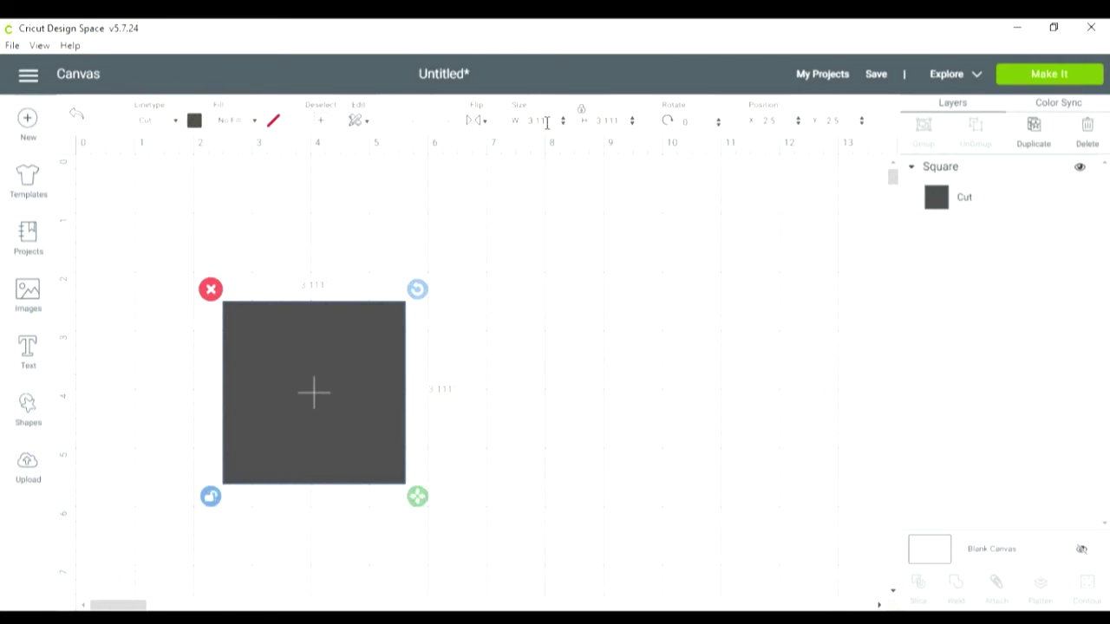
{"action": "left_click", "coordinate": [551, 122]}
{"action": "type", "text": "8.5"}
{"action": "key", "text": "Tab"}
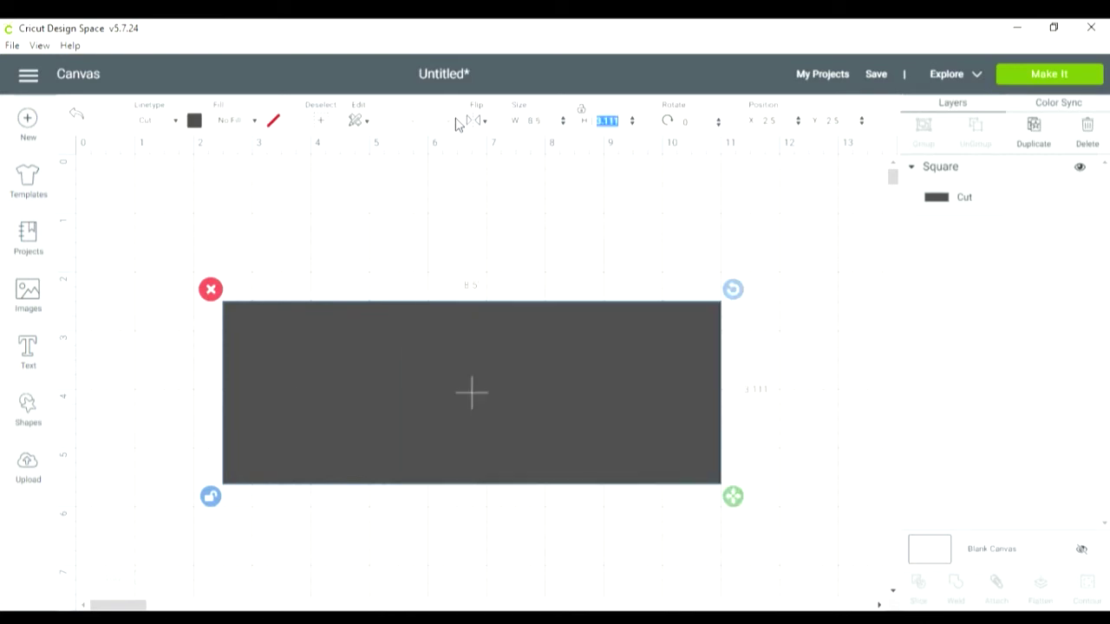
{"action": "type", "text": "5.5"}
{"action": "key", "text": "Return"}
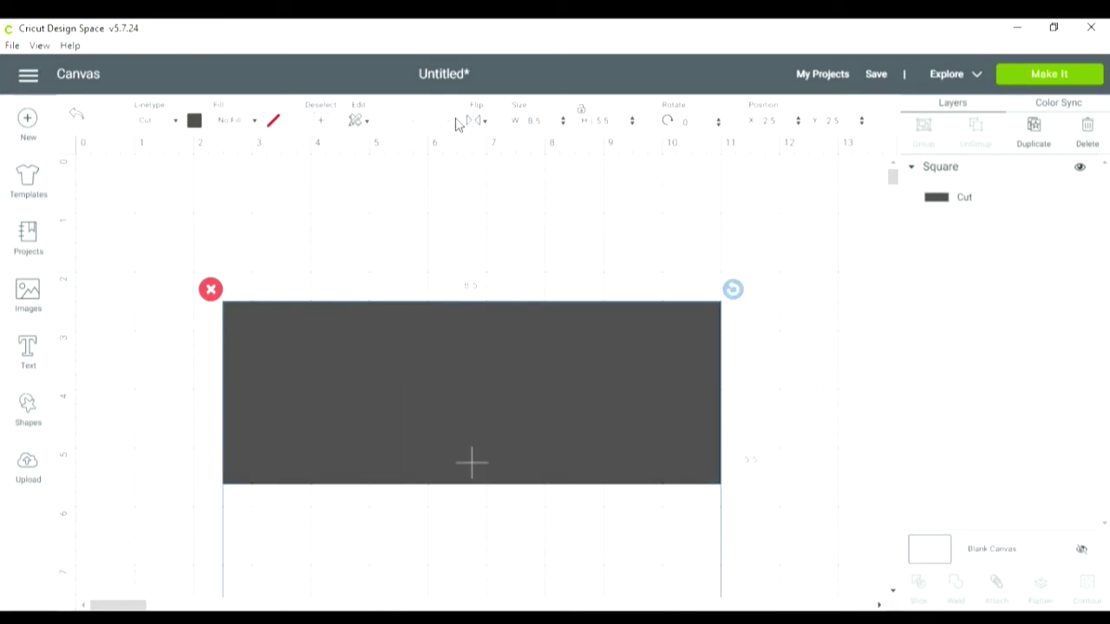
Step: Color the card rectangle white and position it at X 1, Y 1
{"action": "left_click", "coordinate": [195, 121]}
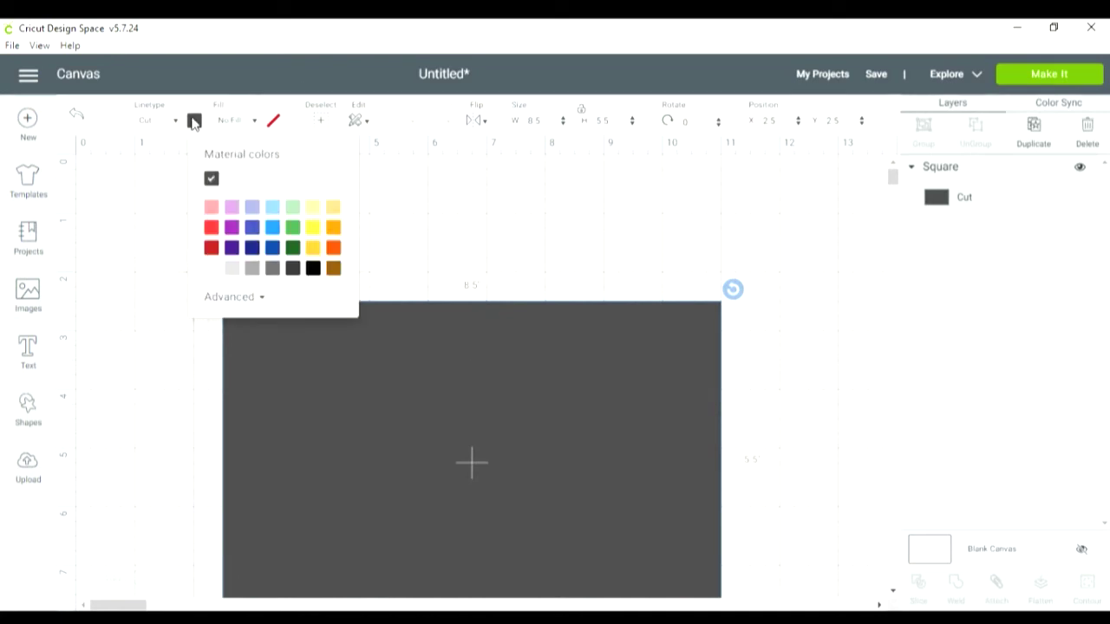
{"action": "left_click", "coordinate": [212, 269]}
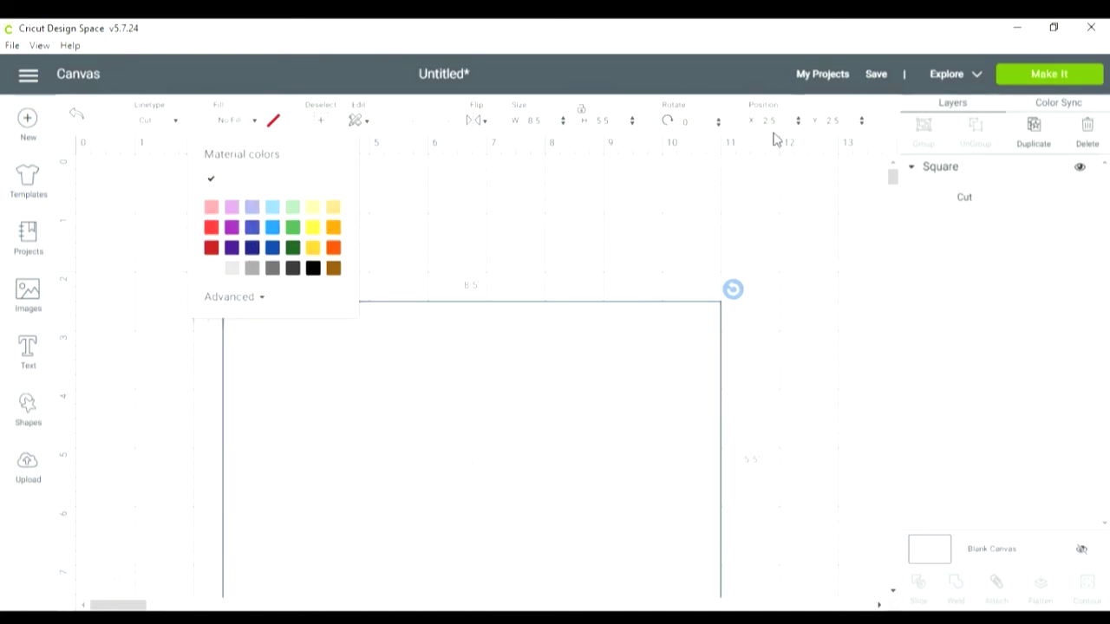
{"action": "left_click", "coordinate": [768, 121]}
{"action": "type", "text": "1"}
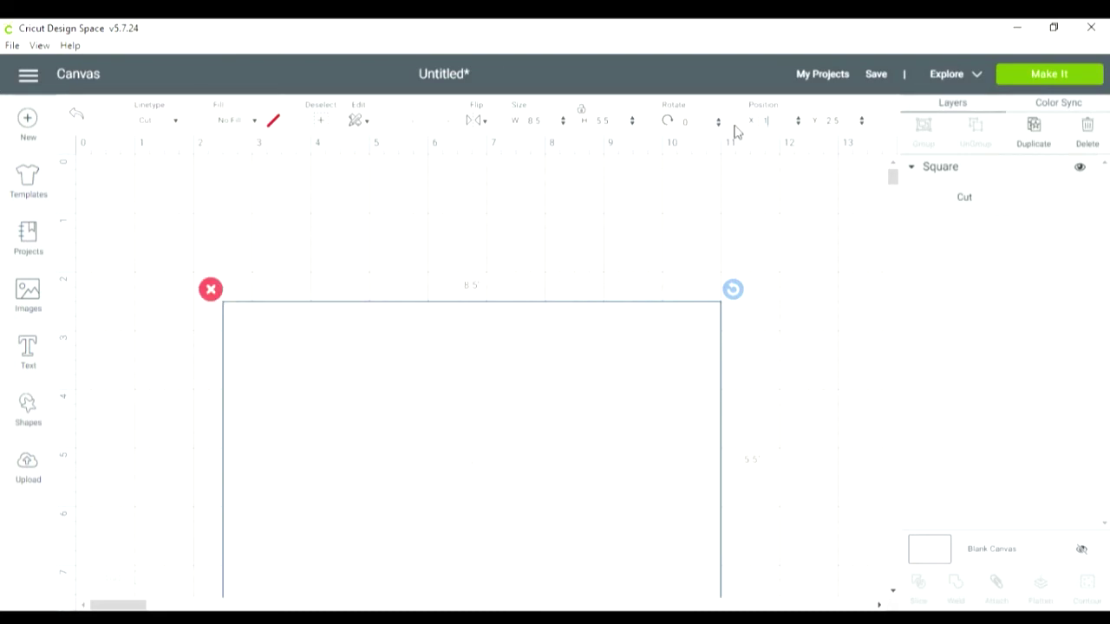
{"action": "key", "text": "Tab"}
{"action": "type", "text": "1"}
{"action": "key", "text": "Return"}
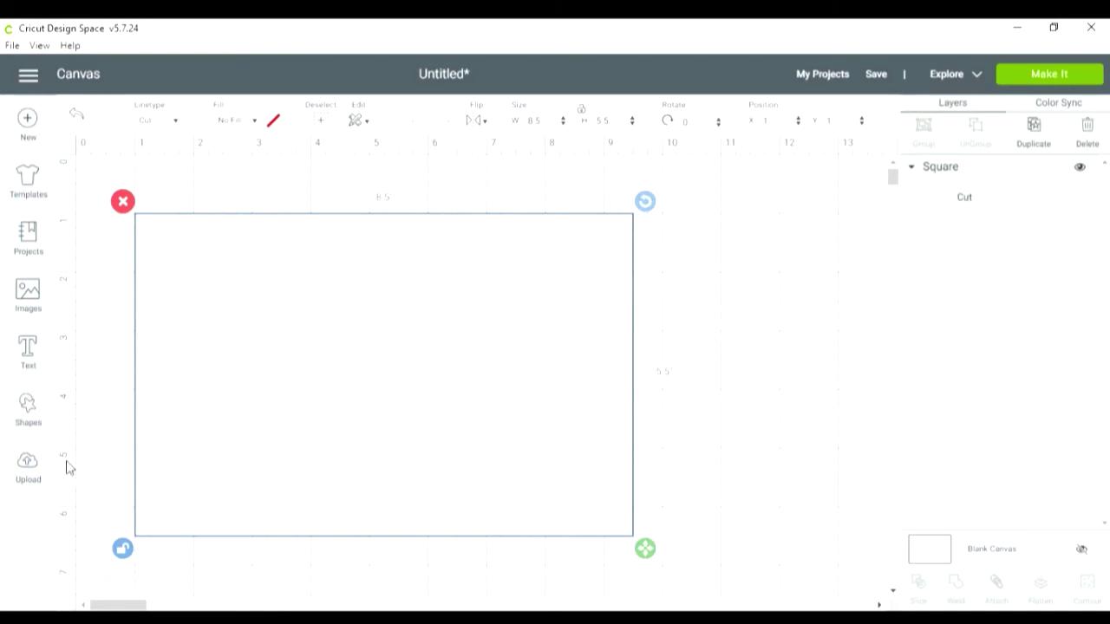
Step: Insert a score line and set its height to 5.5
{"action": "left_click", "coordinate": [28, 404]}
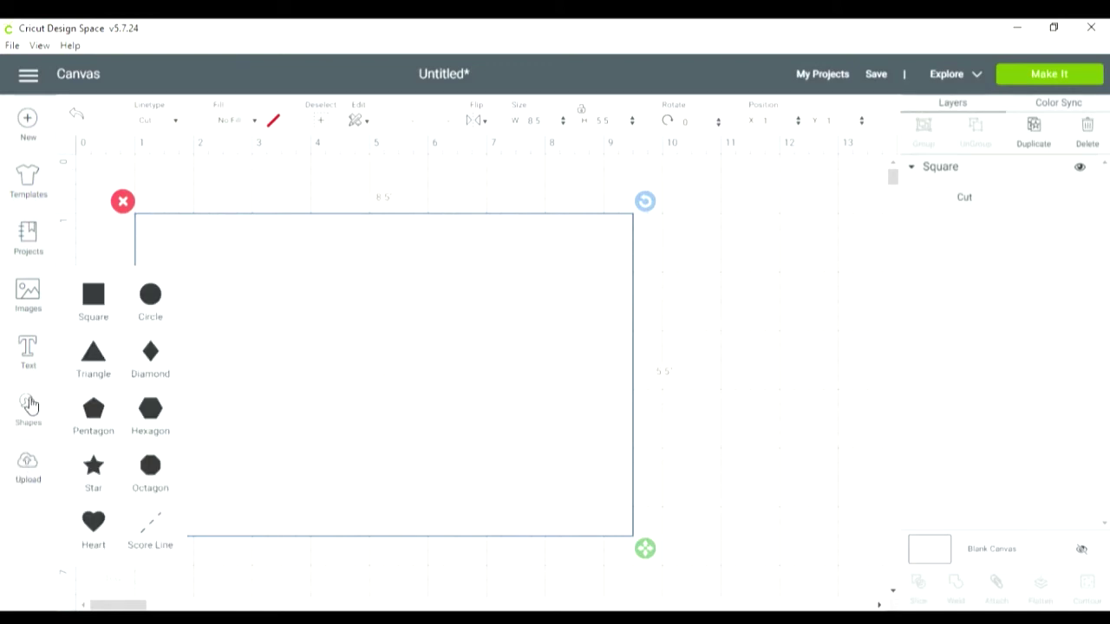
{"action": "left_click", "coordinate": [149, 527]}
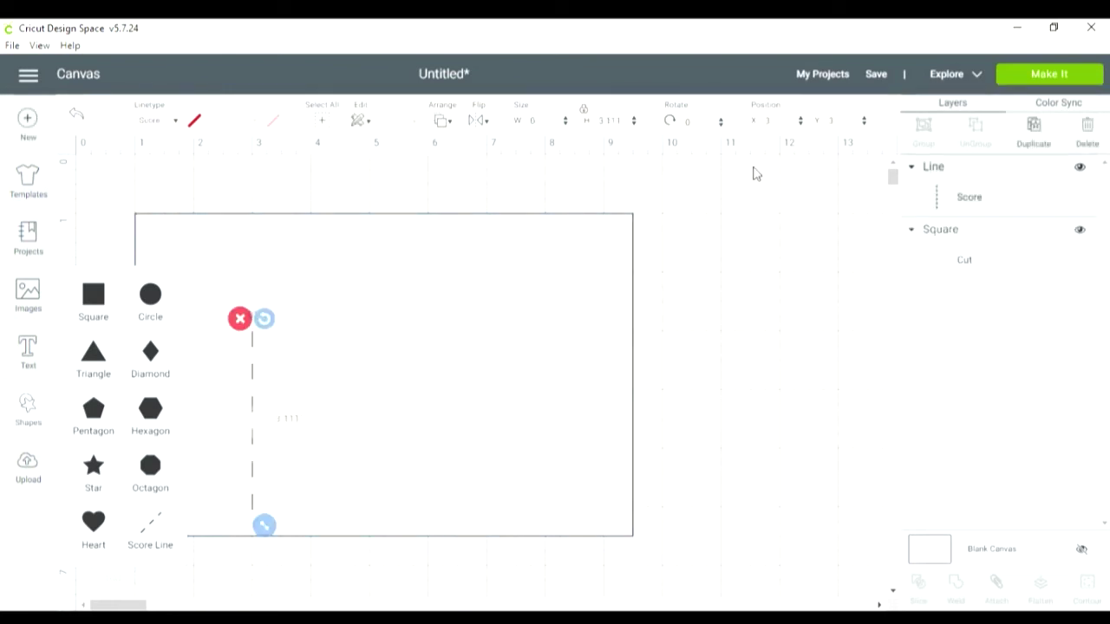
{"action": "left_click_drag", "start_coordinate": [621, 122], "coordinate": [598, 121]}
{"action": "type", "text": "5.5"}
{"action": "key", "text": "Tab"}
Step: Position the score line at X 5.25, Y 1 so it runs down the middle of the card
{"action": "left_click", "coordinate": [781, 119]}
{"action": "type", "text": "5.2"}
{"action": "key", "text": "Tab"}
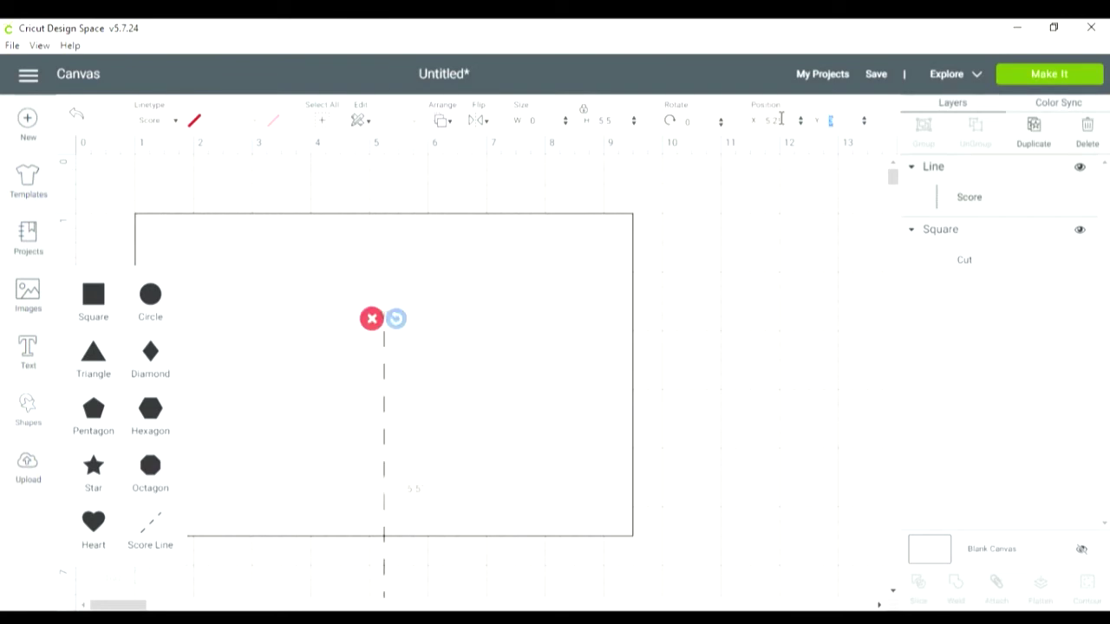
{"action": "type", "text": "1"}
{"action": "key", "text": "Return"}
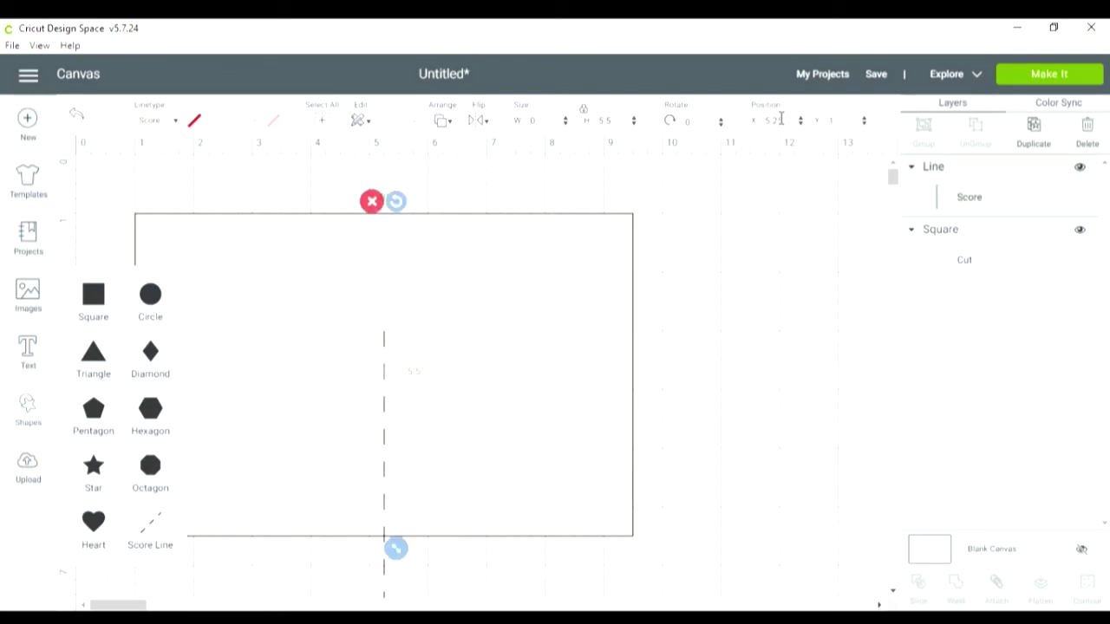
{"action": "left_click", "coordinate": [779, 295]}
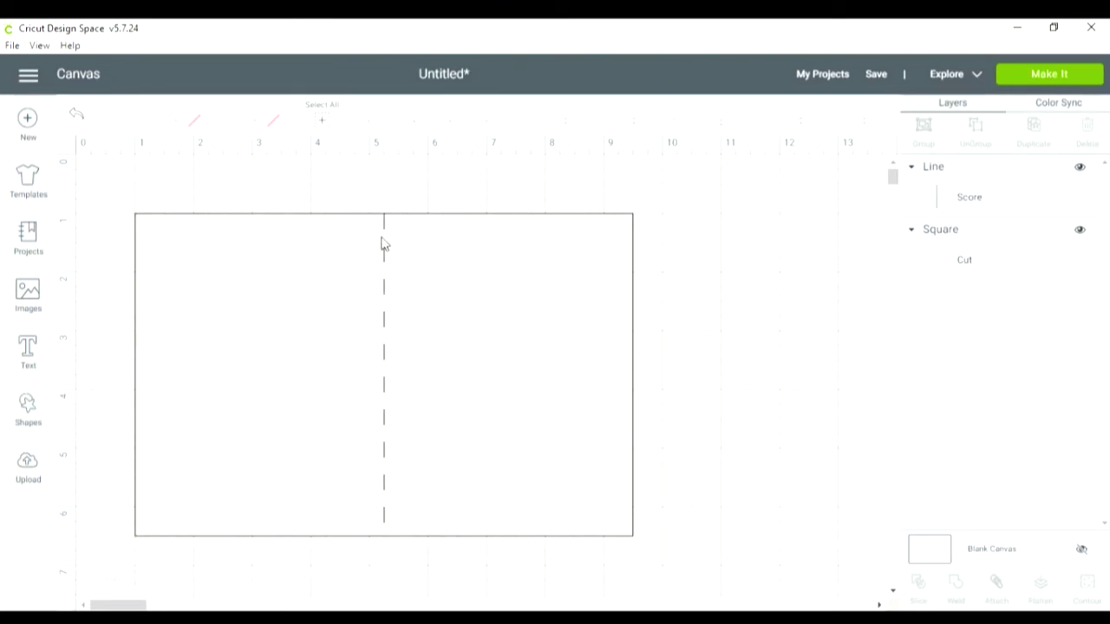
Step: Select both the score line and the card rectangle and attach them to each other
{"action": "left_click", "coordinate": [322, 128]}
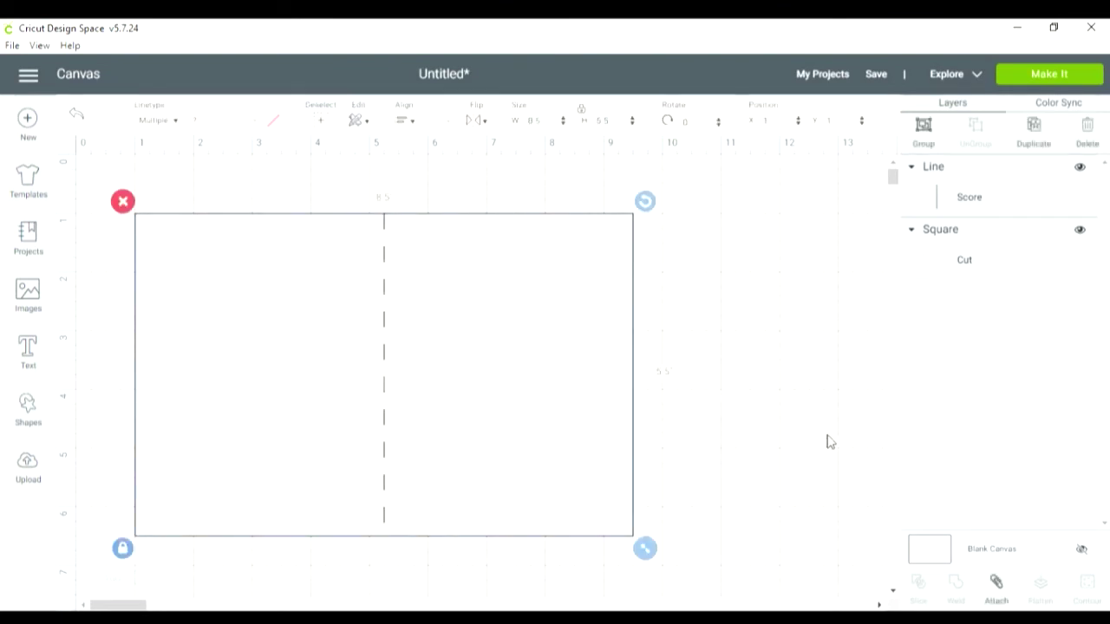
{"action": "left_click", "coordinate": [997, 585]}
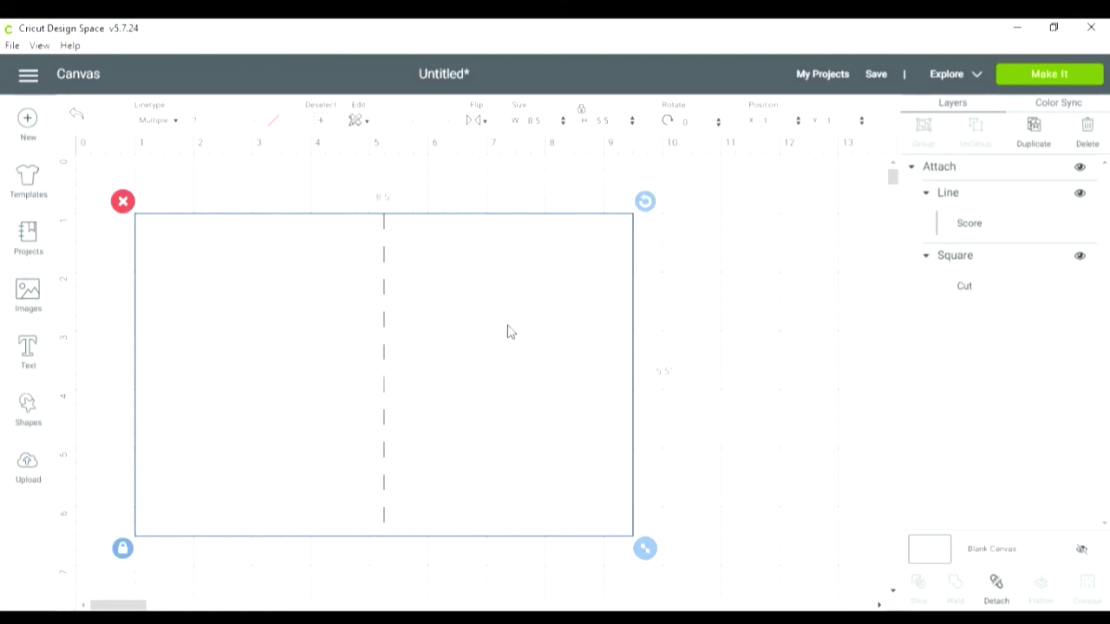
{"action": "left_click", "coordinate": [804, 304]}
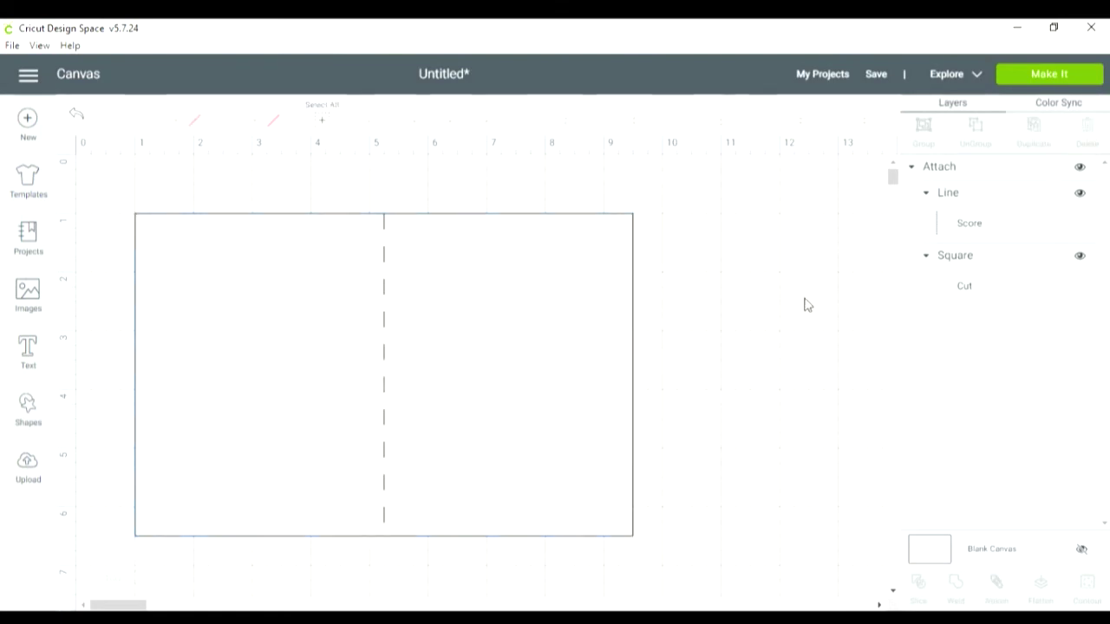
Step: Add a text object in the Writing style reading "Happy" and "Birthday" on separate lines
{"action": "left_click", "coordinate": [30, 348]}
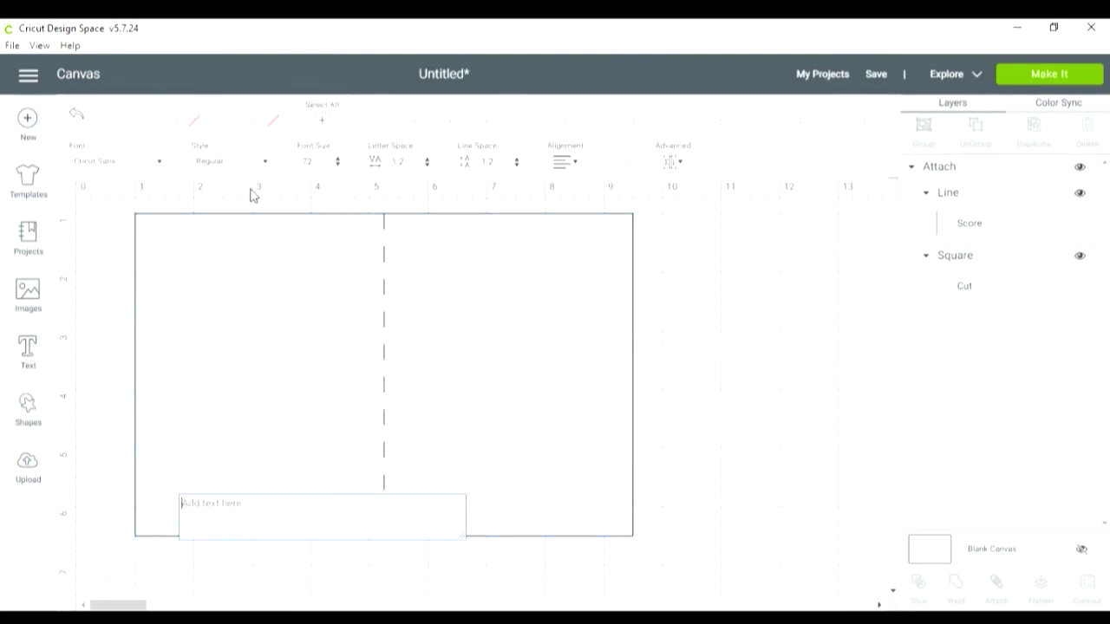
{"action": "left_click", "coordinate": [265, 162]}
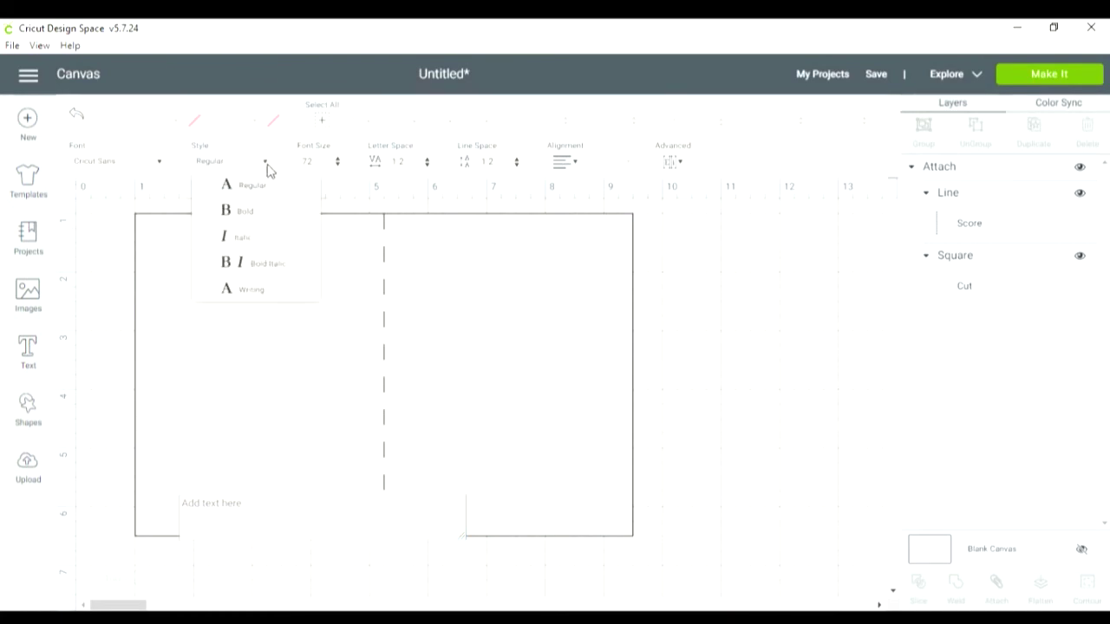
{"action": "left_click", "coordinate": [251, 290]}
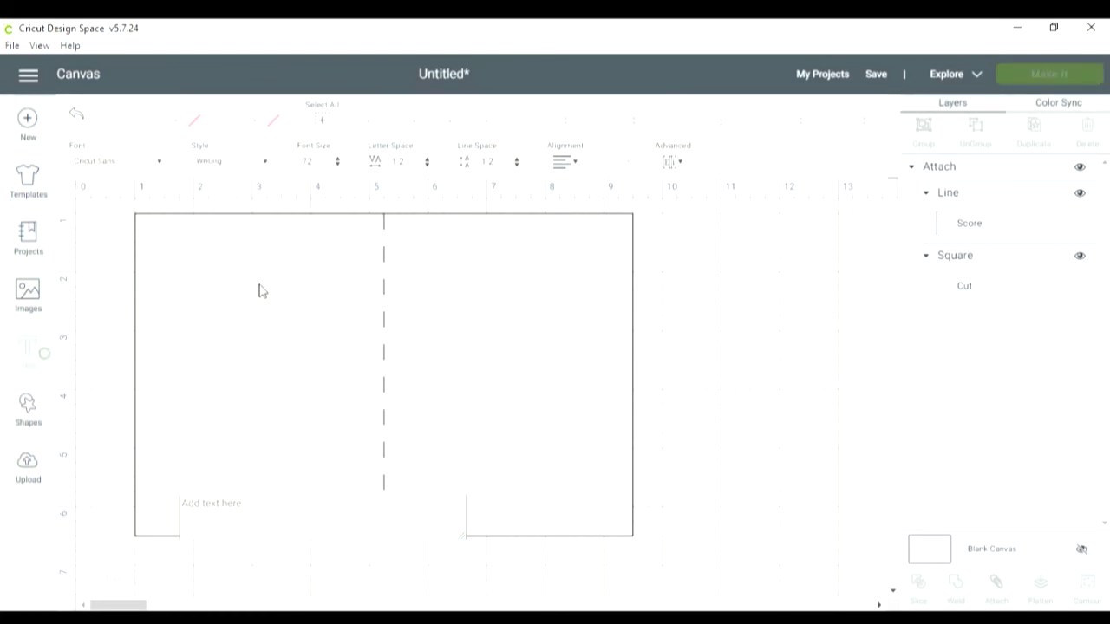
{"action": "left_click", "coordinate": [271, 504]}
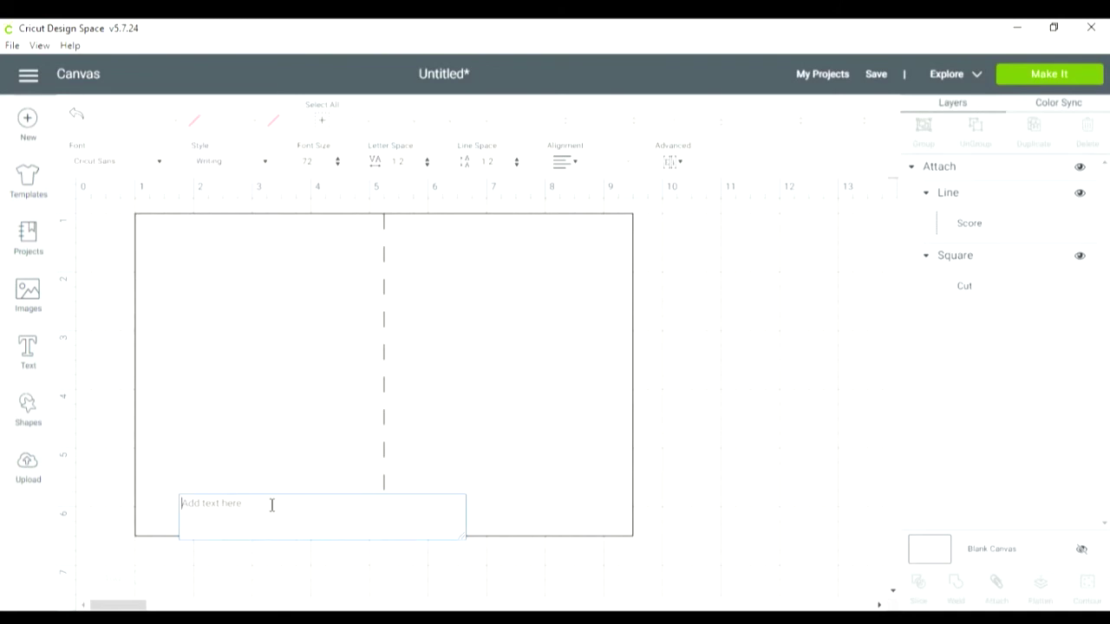
{"action": "type", "text": "Happy"}
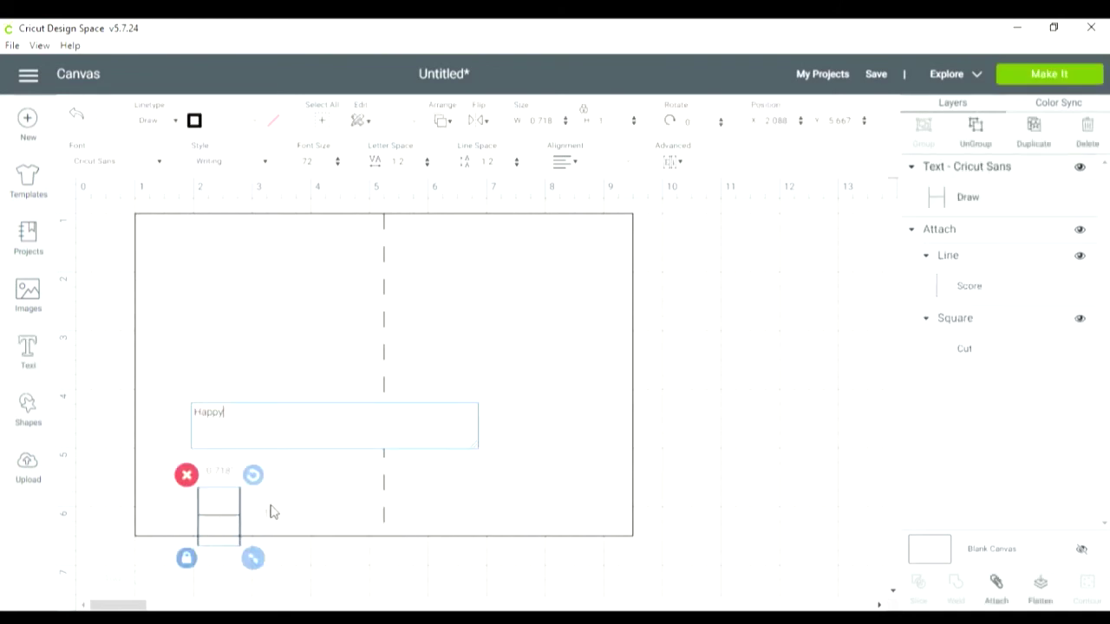
{"action": "key", "text": "Return"}
{"action": "type", "text": "Birth"}
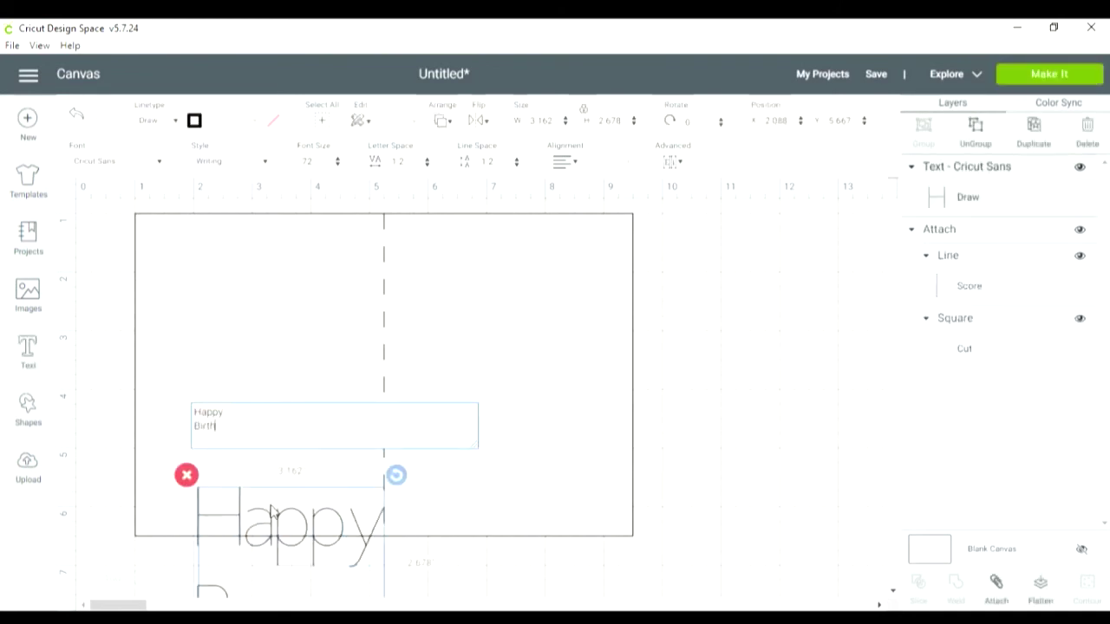
{"action": "type", "text": "day"}
{"action": "key", "text": "Return"}
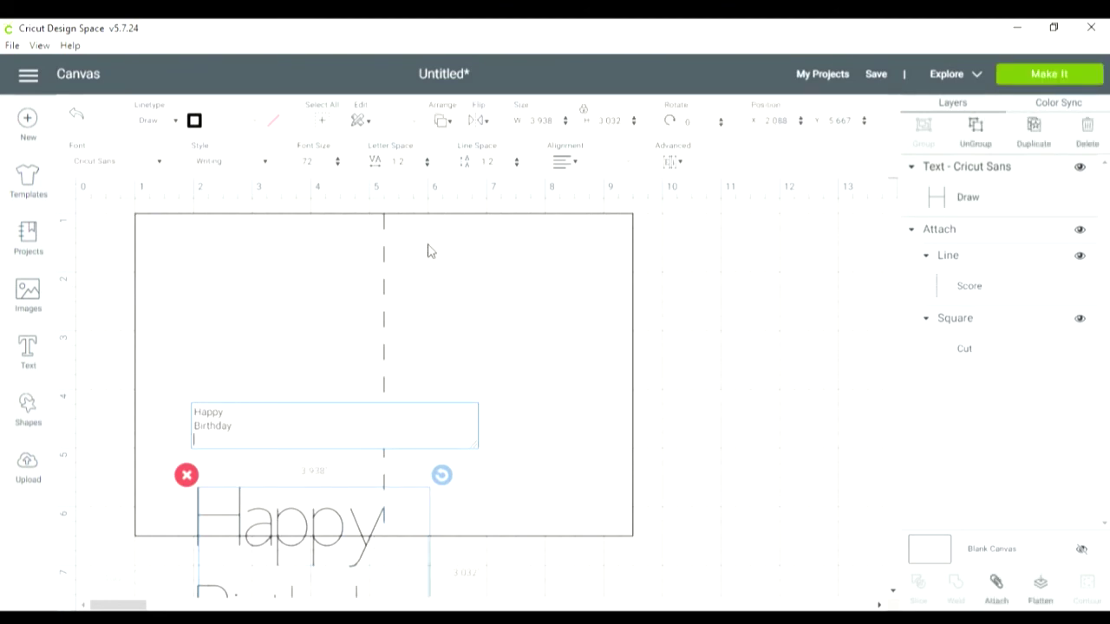
Step: Center-align the two lines of the "Happy Birthday" text
{"action": "left_click", "coordinate": [564, 165]}
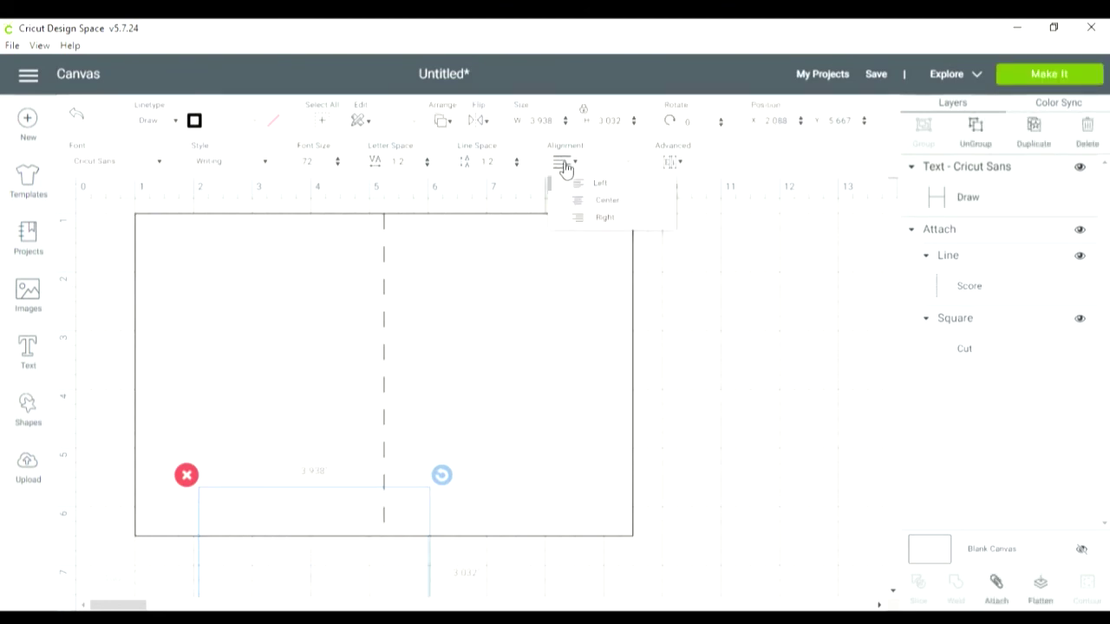
{"action": "left_click", "coordinate": [599, 201]}
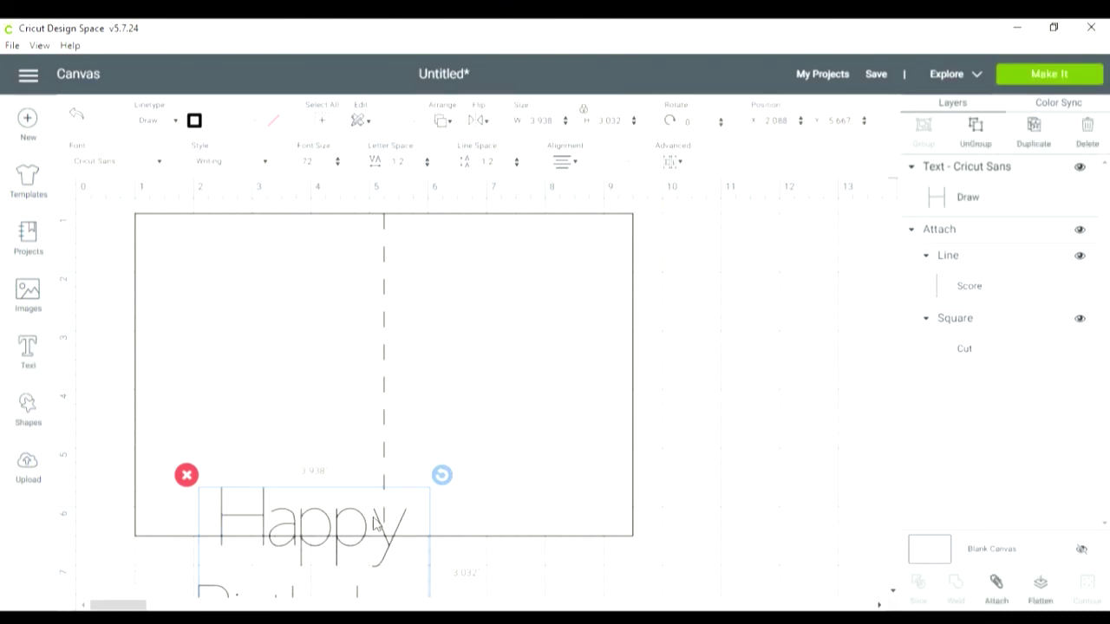
{"action": "left_click_drag", "start_coordinate": [374, 524], "coordinate": [512, 349]}
{"action": "left_click_drag", "start_coordinate": [462, 194], "coordinate": [411, 347]}
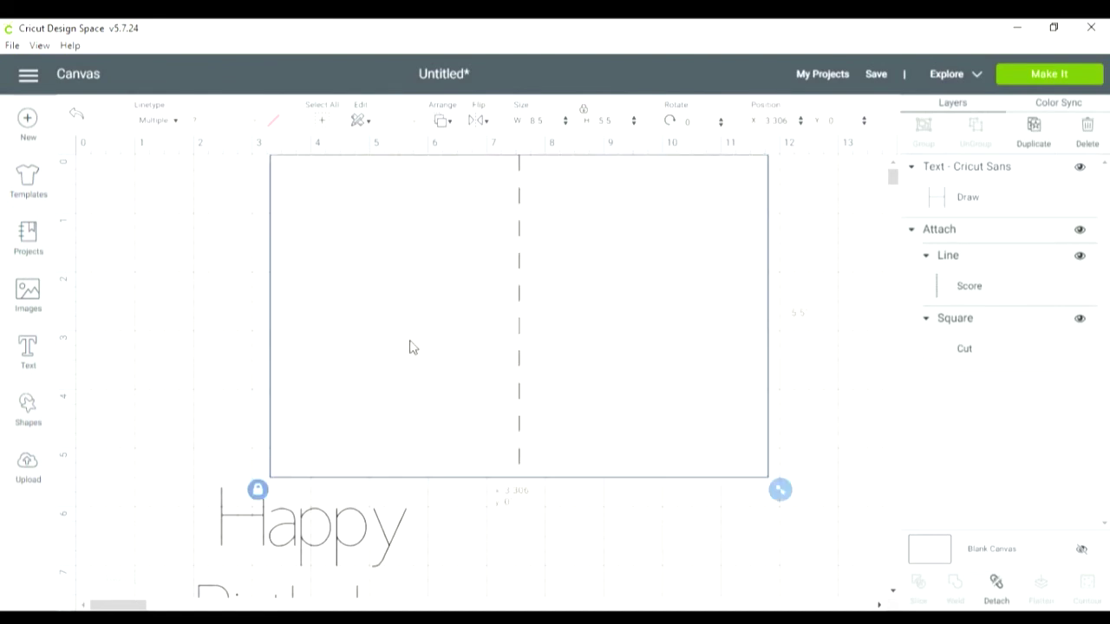
{"action": "left_click", "coordinate": [76, 117]}
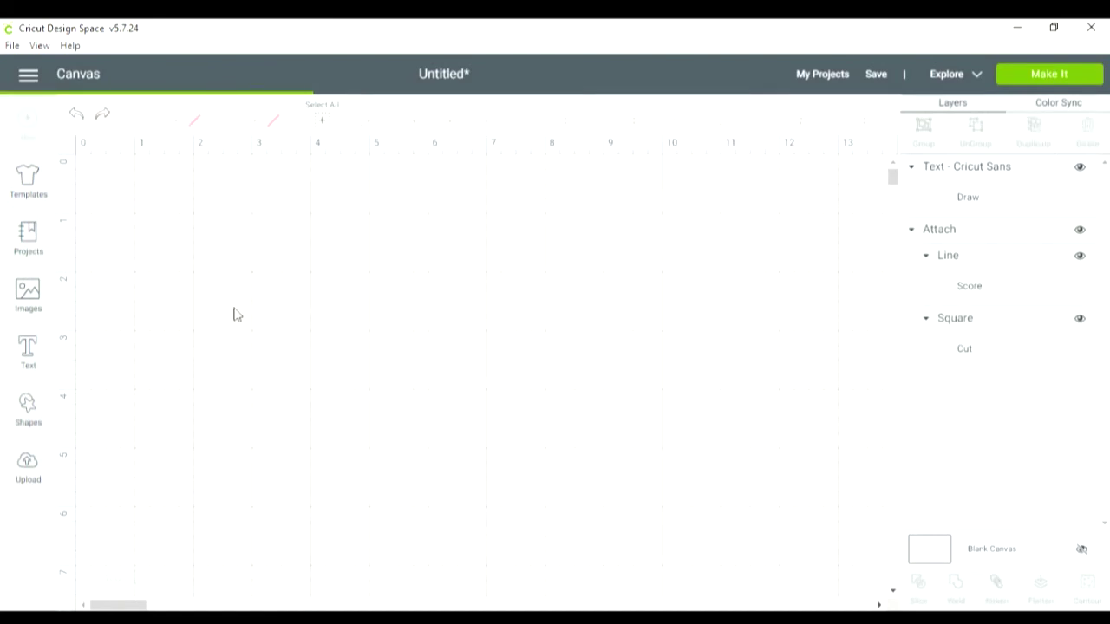
{"action": "left_click", "coordinate": [75, 116]}
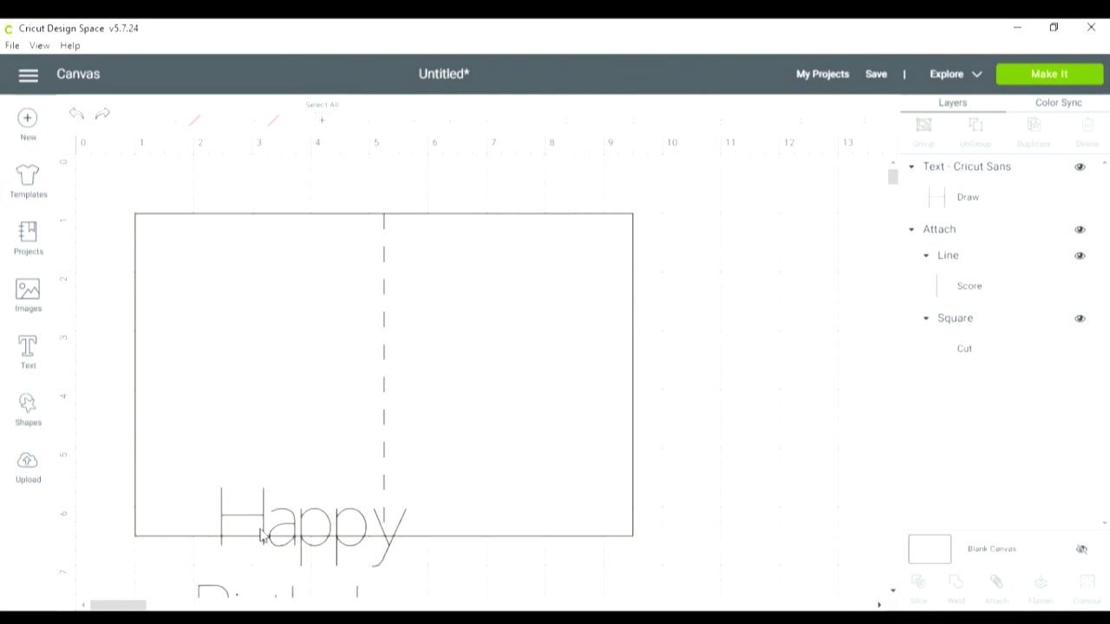
Step: Move the "Happy Birthday" text onto the card's right half and center it vertically with the card
{"action": "left_click", "coordinate": [223, 596]}
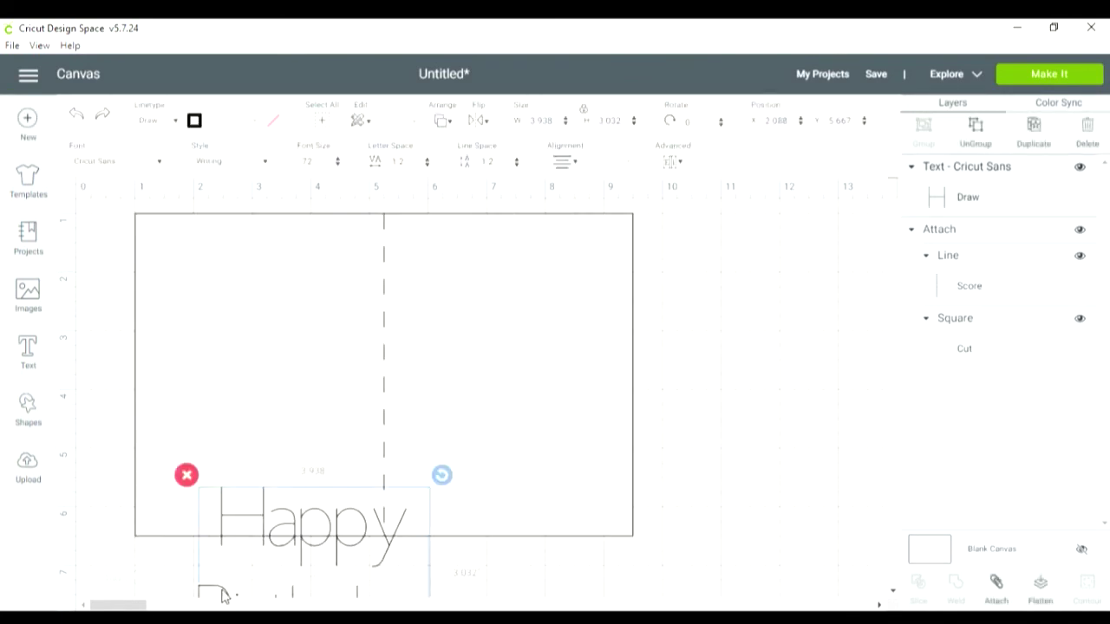
{"action": "left_click_drag", "start_coordinate": [222, 596], "coordinate": [416, 390]}
{"action": "left_click_drag", "start_coordinate": [98, 210], "coordinate": [691, 549]}
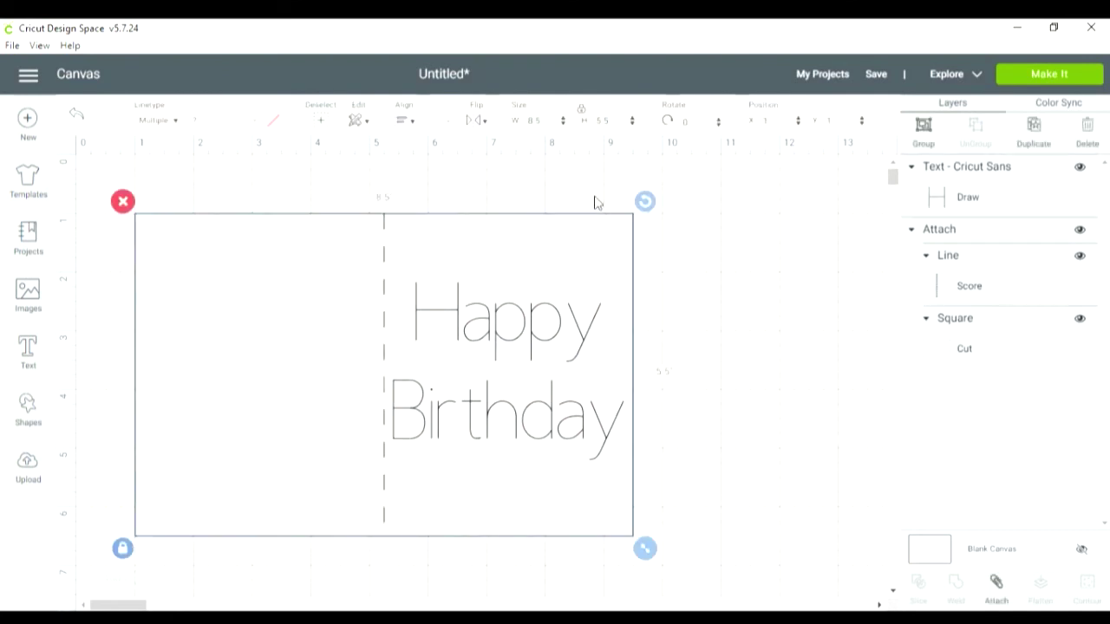
{"action": "left_click", "coordinate": [406, 120]}
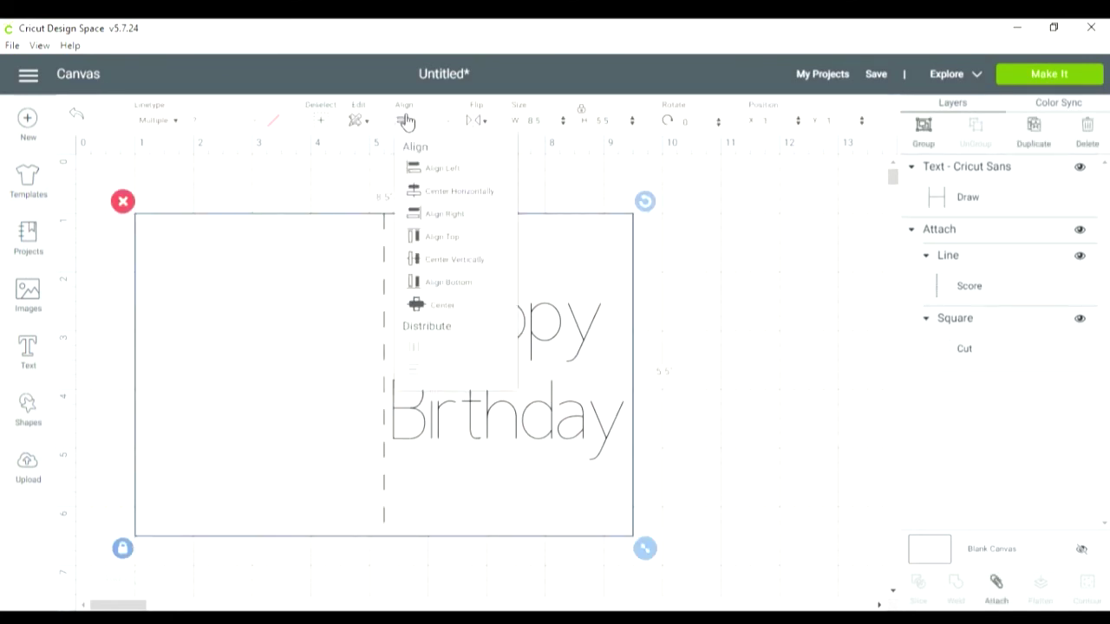
{"action": "left_click", "coordinate": [435, 261]}
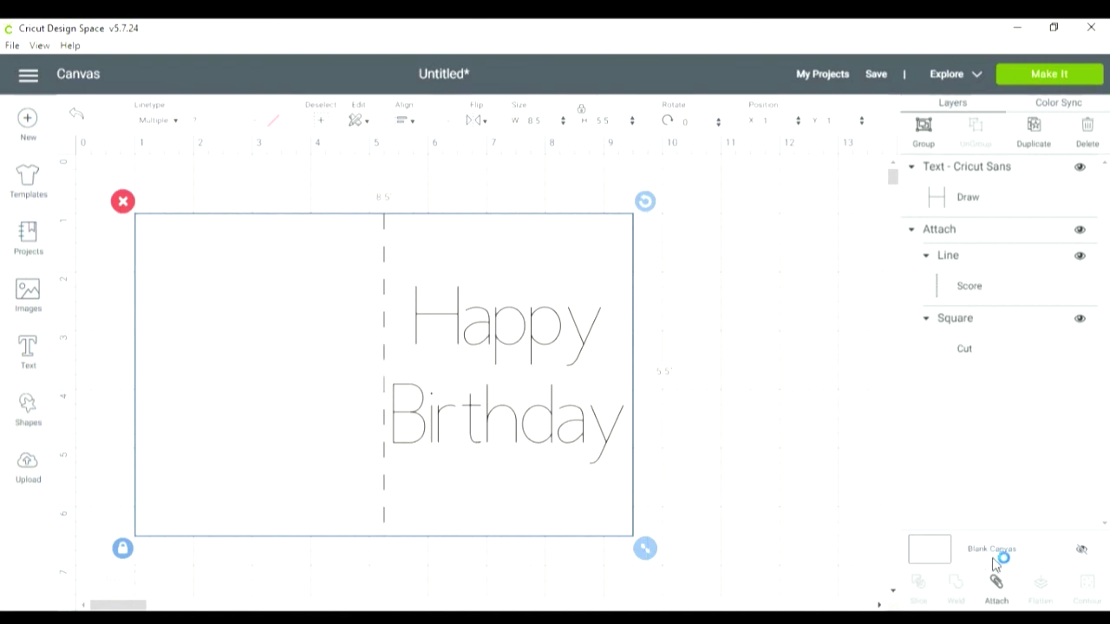
Step: Attach the text to the scored card, check the layout in the mat preview and leave the preview
{"action": "left_click", "coordinate": [997, 585]}
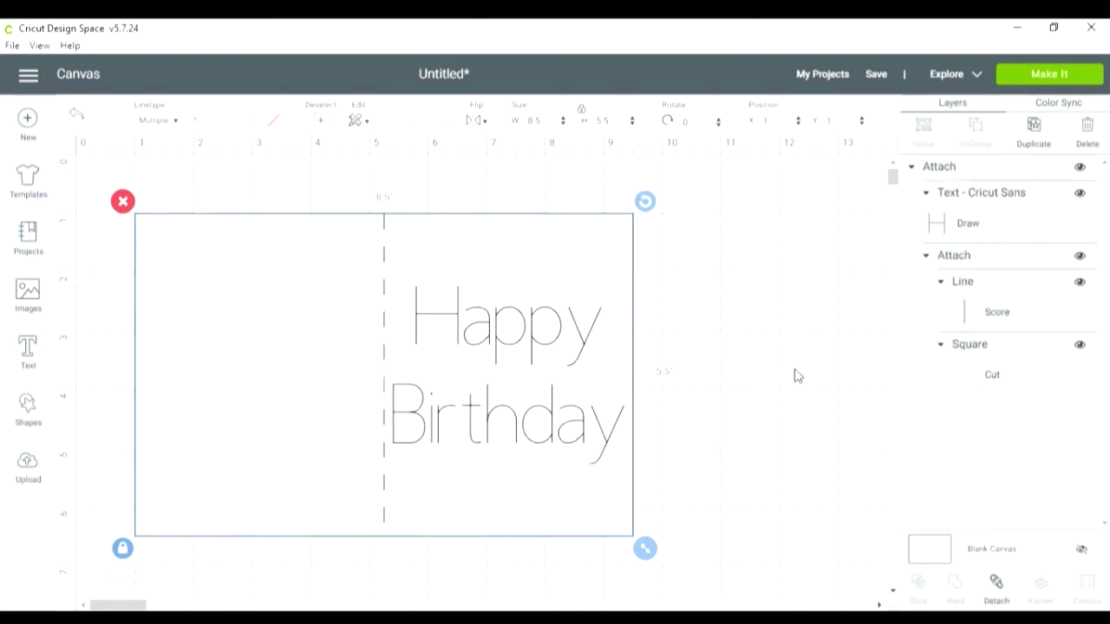
{"action": "left_click", "coordinate": [1049, 77]}
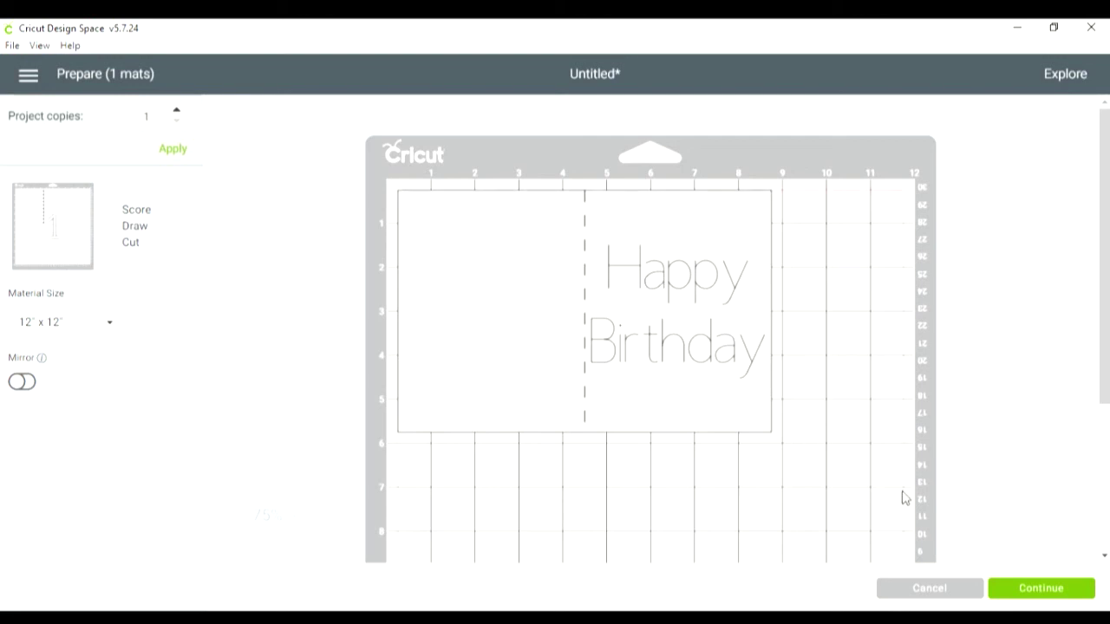
{"action": "left_click", "coordinate": [904, 594]}
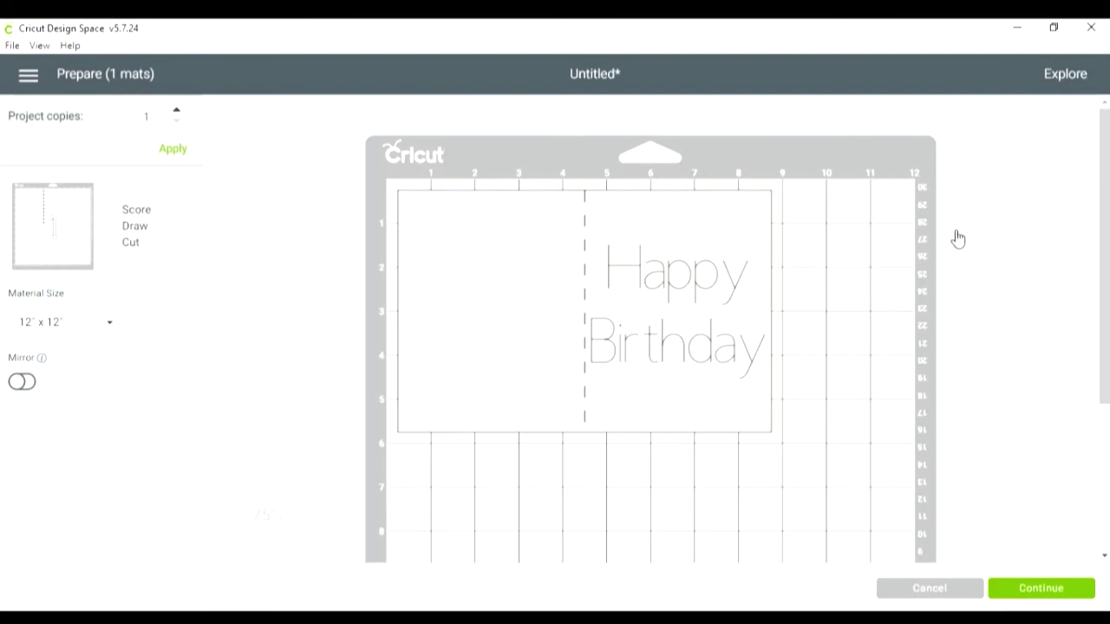